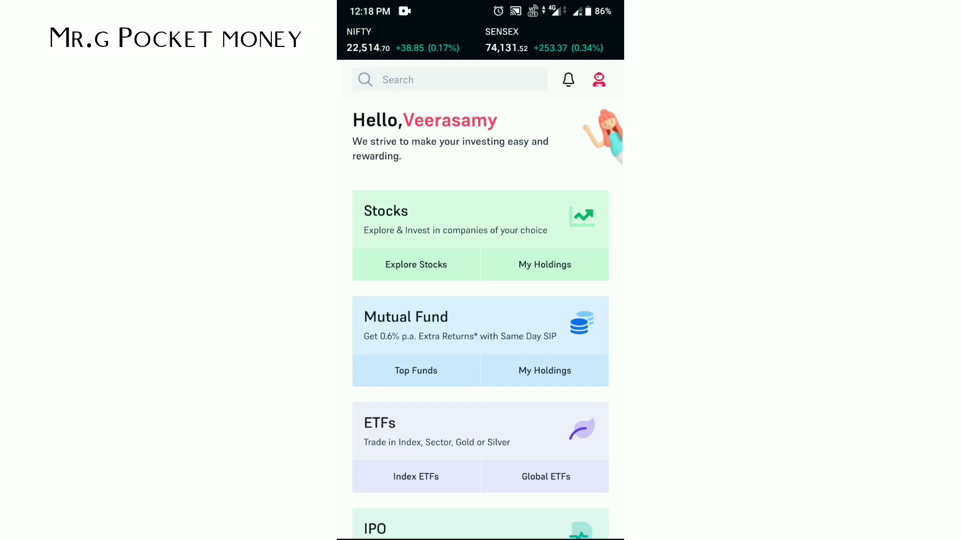
scroll(481, 300, "down", 1)
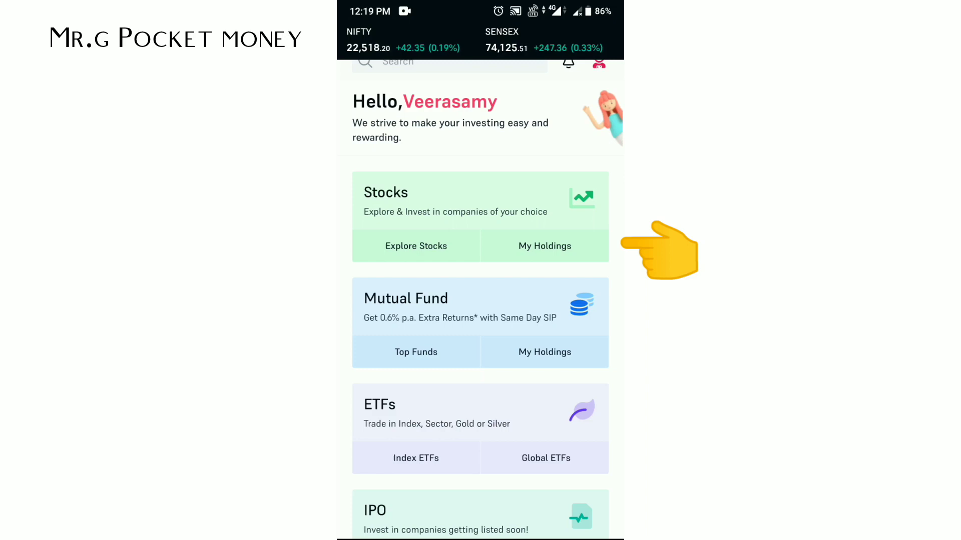
Bring up the NIFTY50 stock list through Explore Stocks on the home screen
left_click(416, 245)
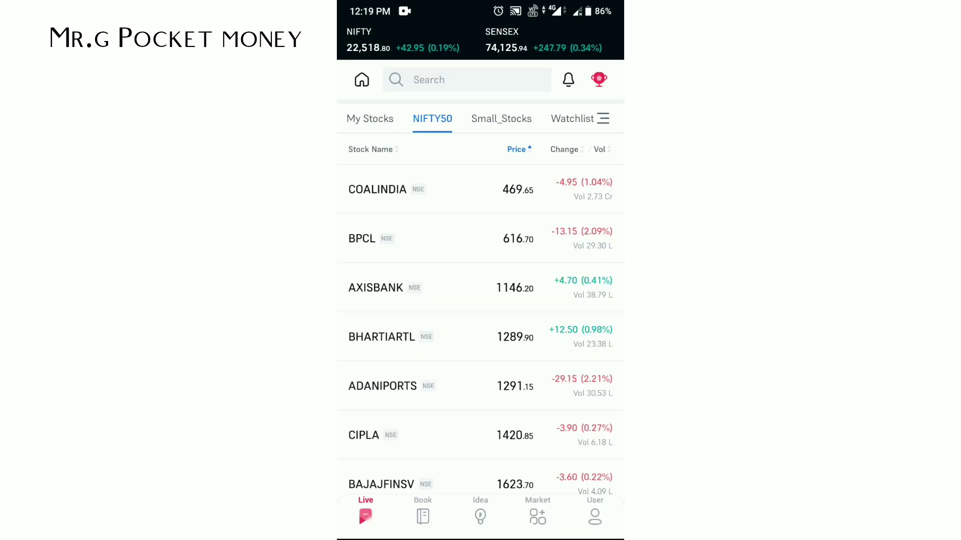
scroll(480, 315, "up", 5)
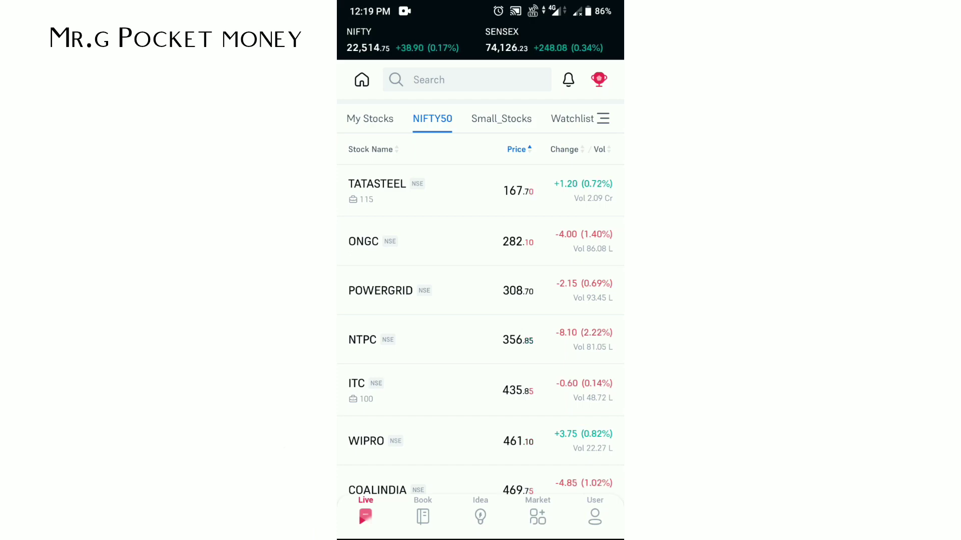
Switch to the order book listing four orders, including the pending GREENPOWER buy
left_click(423, 516)
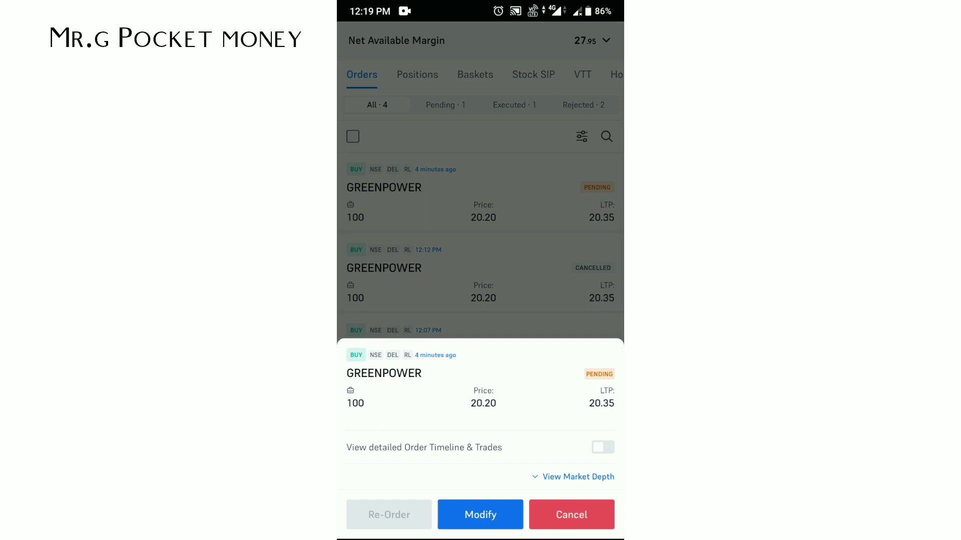
Modify the 100-share GREENPOWER buy at 20.20, accepting the surveillance warning and confirming
left_click(480, 514)
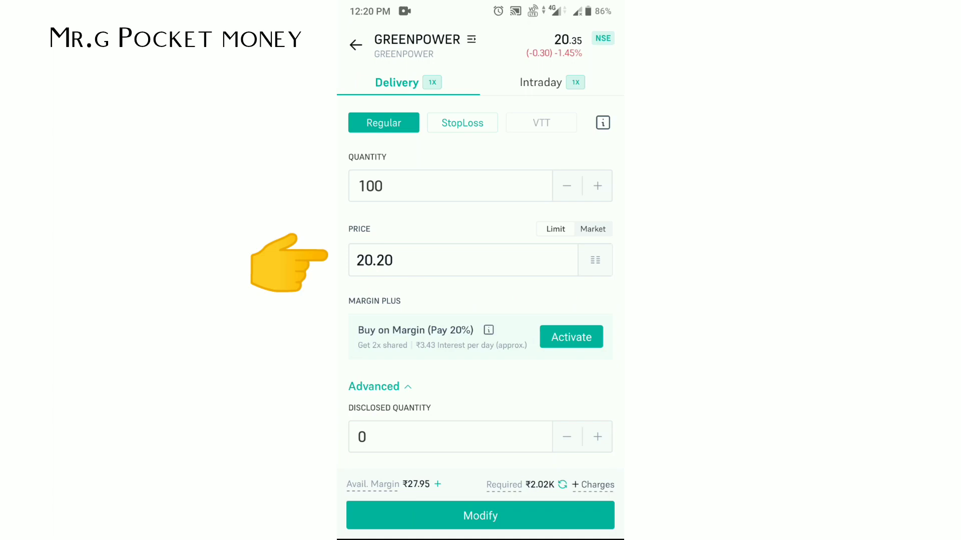
left_click(391, 260)
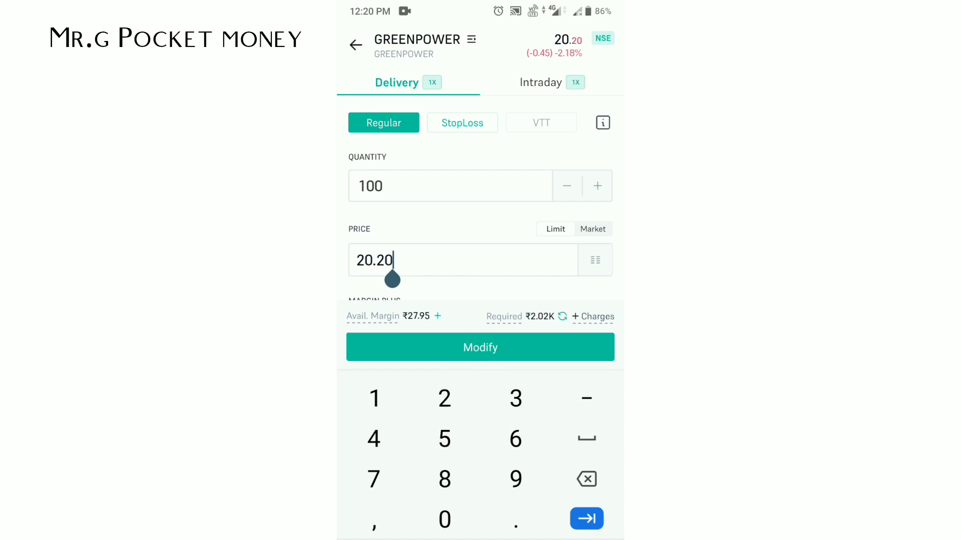
left_click(480, 347)
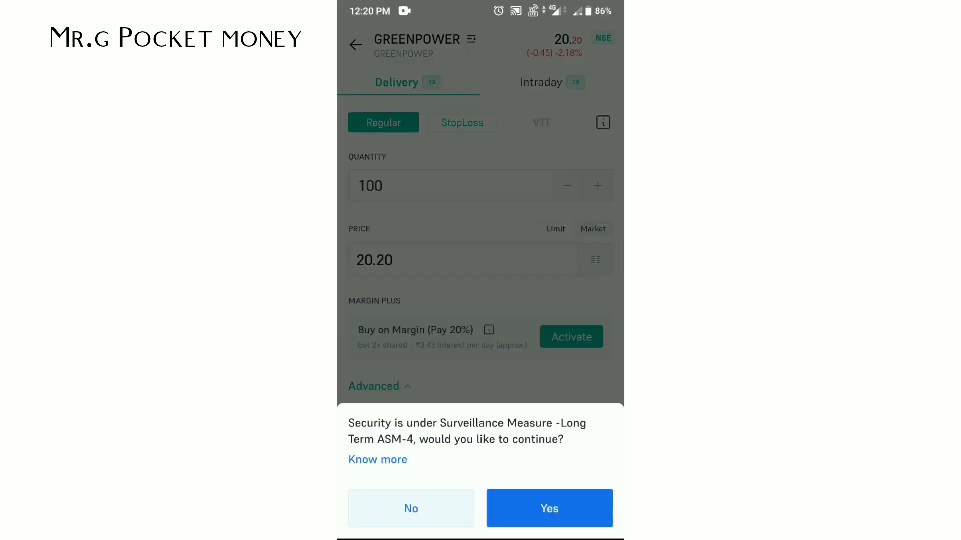
left_click(549, 509)
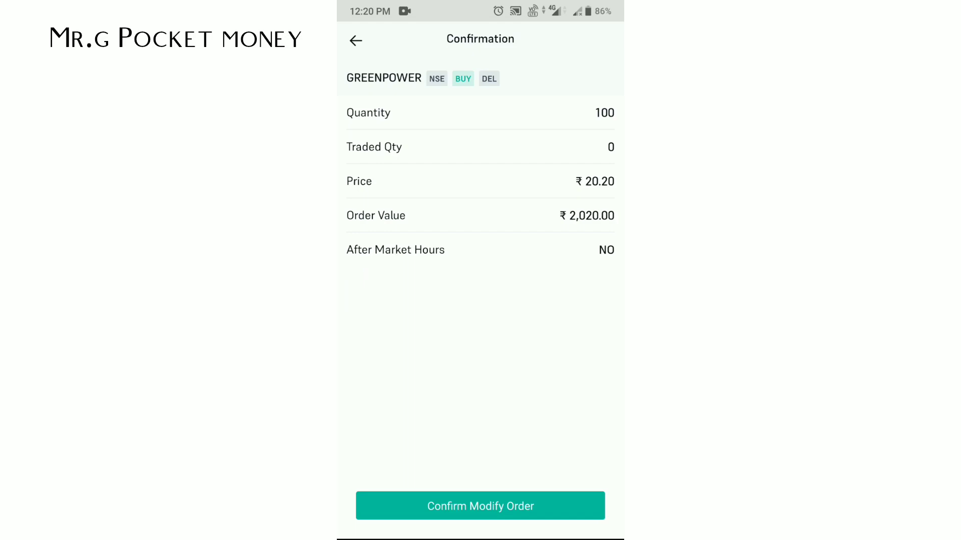
left_click(480, 506)
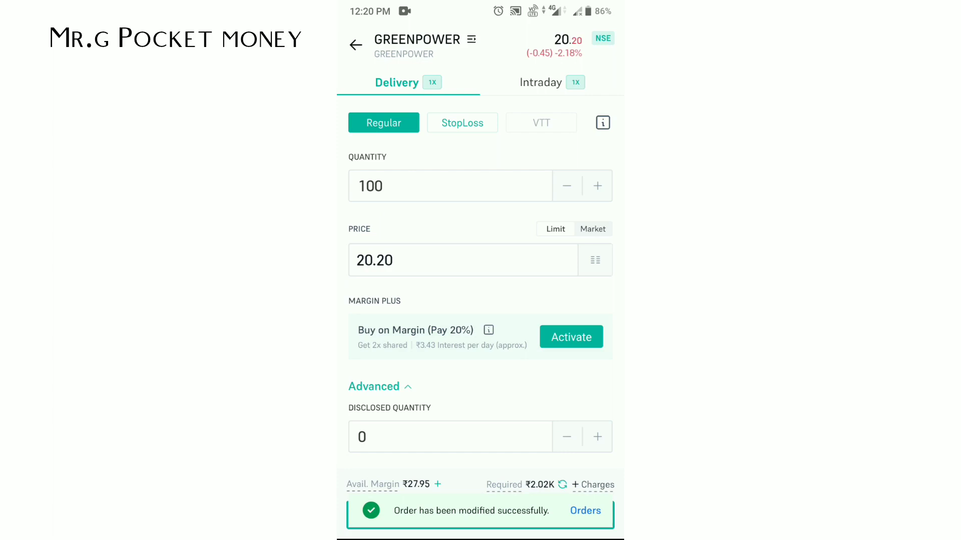